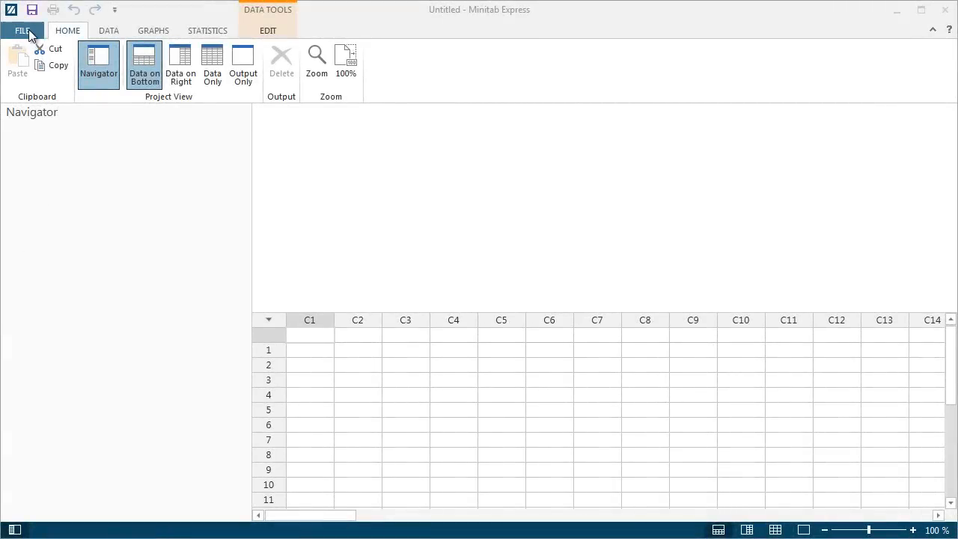
- Open the recent Phone Use worksheet from the Desktop
click(27, 30)
click(62, 111)
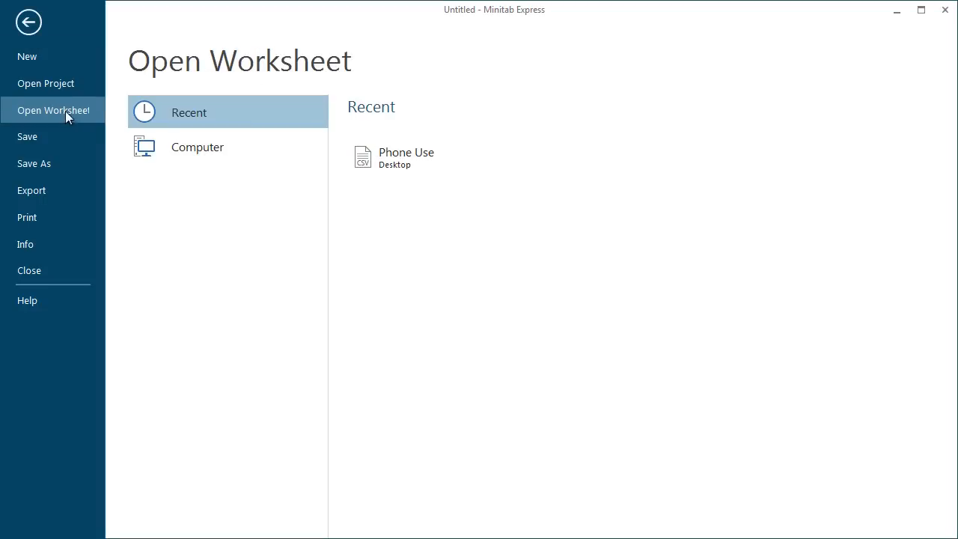
click(391, 155)
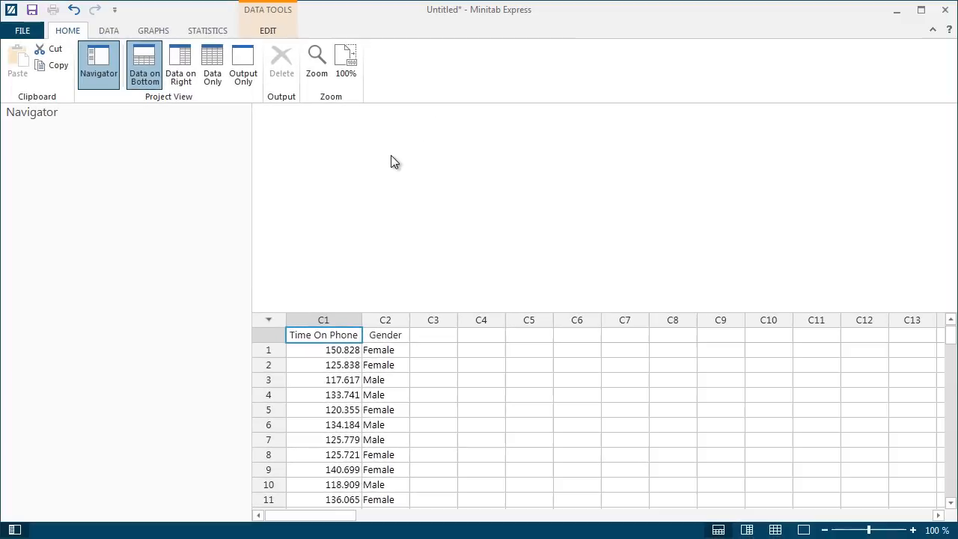
- Start a two-sample t analysis with the data layout set to both samples in one column
click(210, 32)
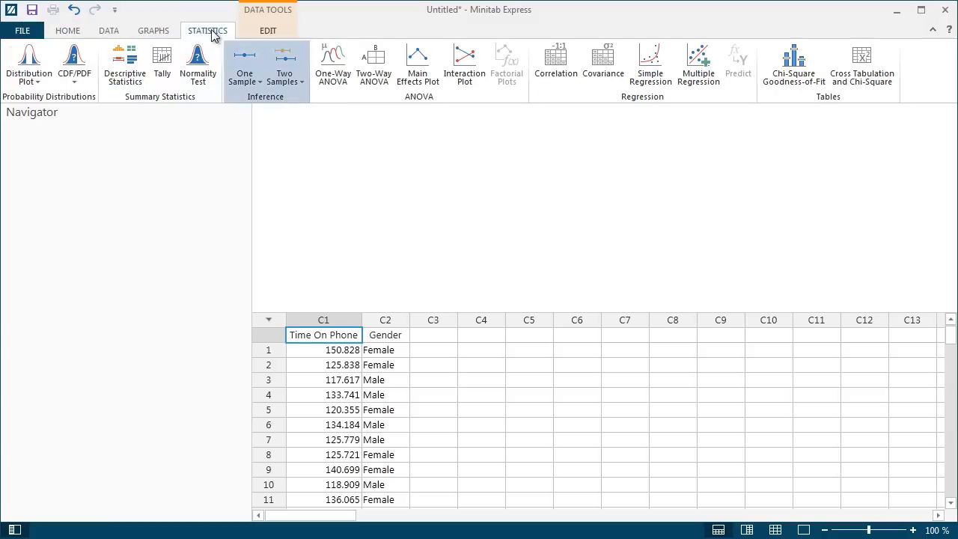
click(283, 67)
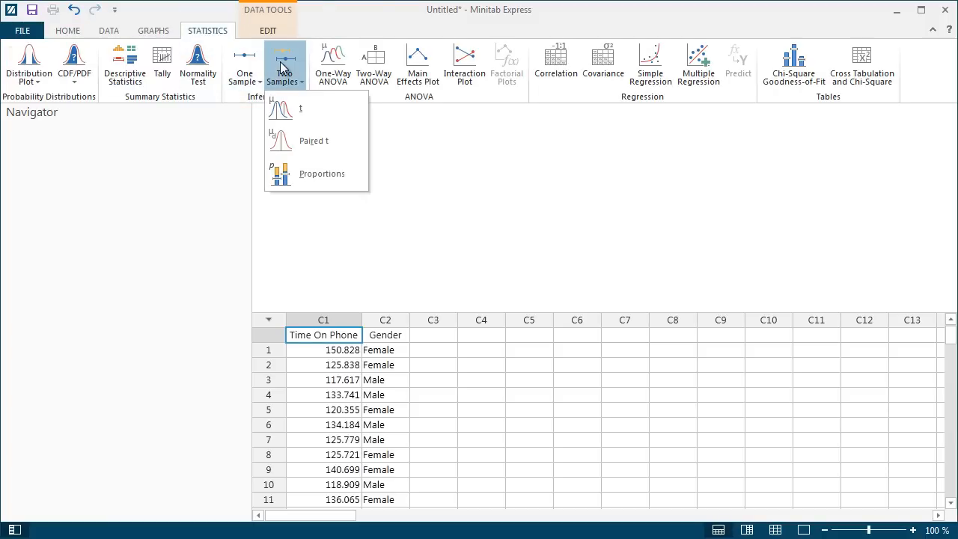
click(317, 109)
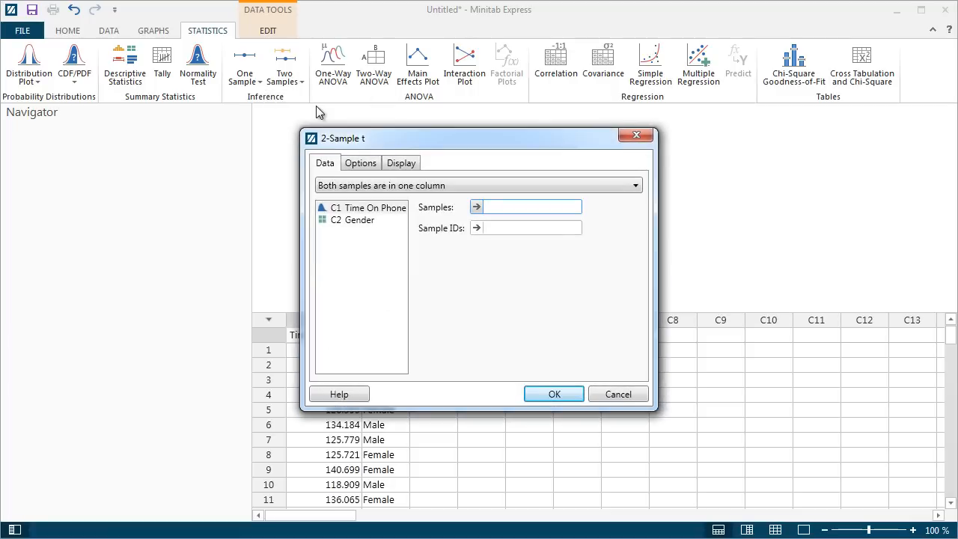
click(466, 186)
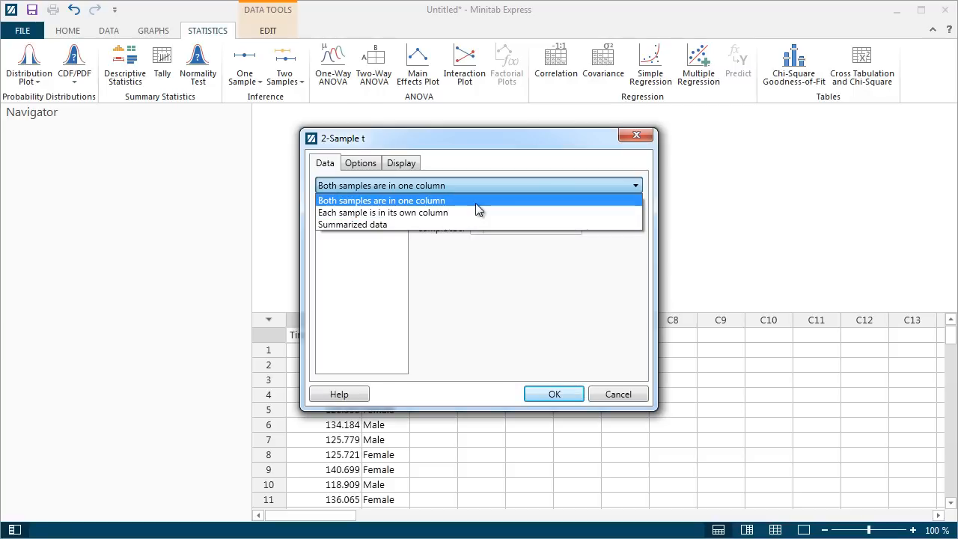
click(476, 201)
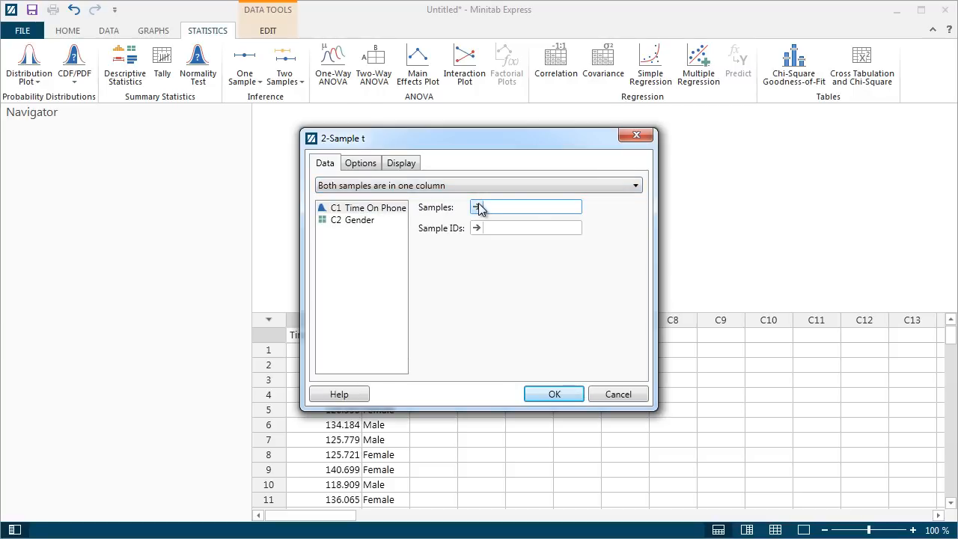
- Consult the 2-sample t data-entry help on samples in one column, and return to the analysis setup
click(367, 396)
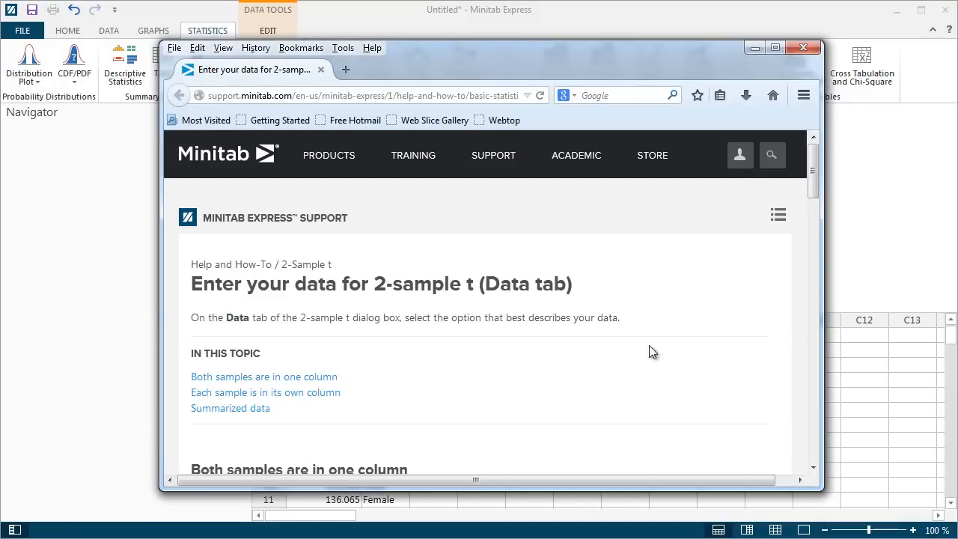
drag(814, 175, 821, 232)
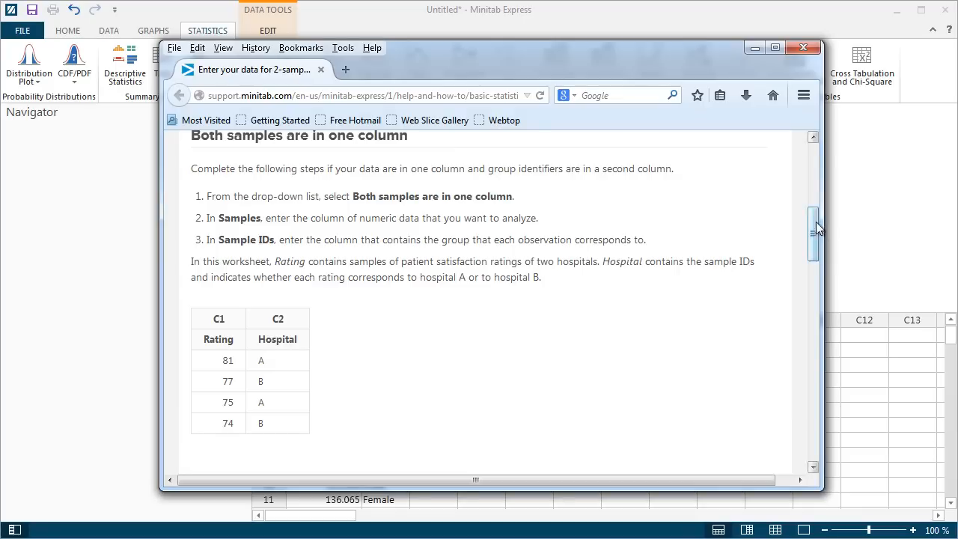
click(756, 48)
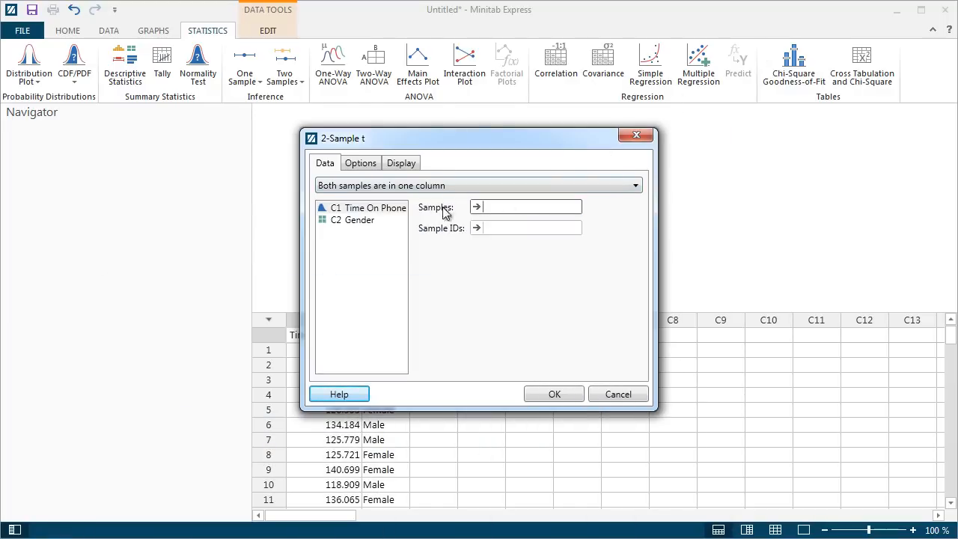
- Assign Time On Phone as the samples and Gender as the sample IDs
click(379, 210)
double_click(379, 210)
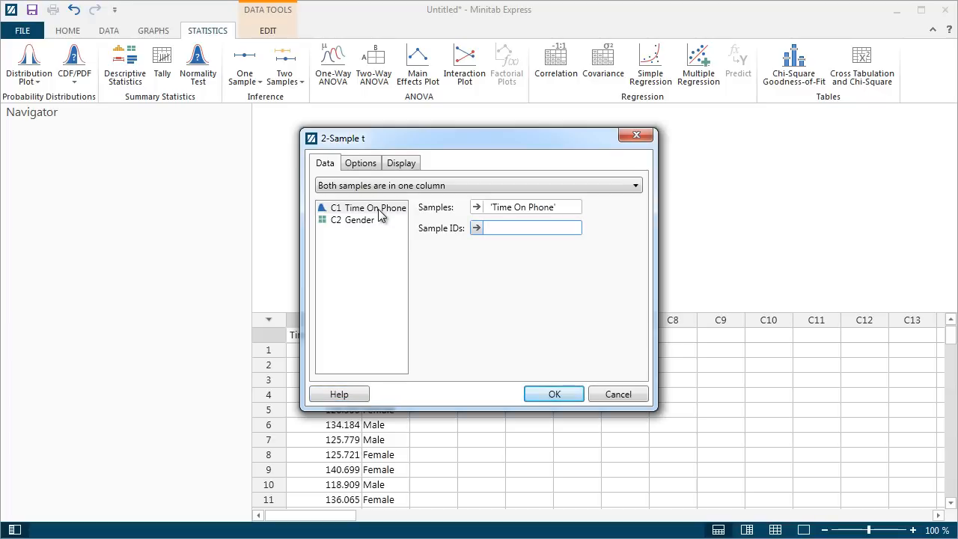
double_click(380, 222)
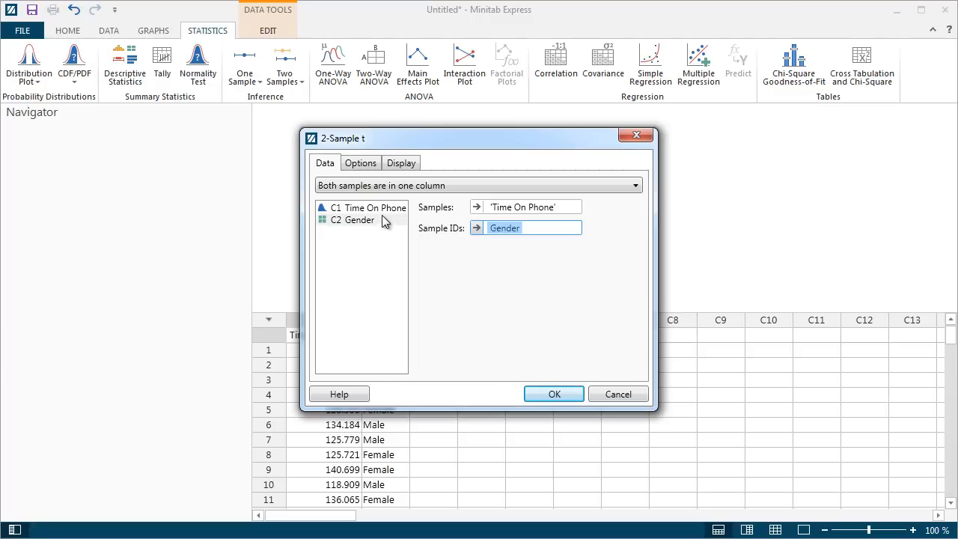
- Include a boxplot in the 2-sample t output and run the analysis
click(401, 163)
click(349, 209)
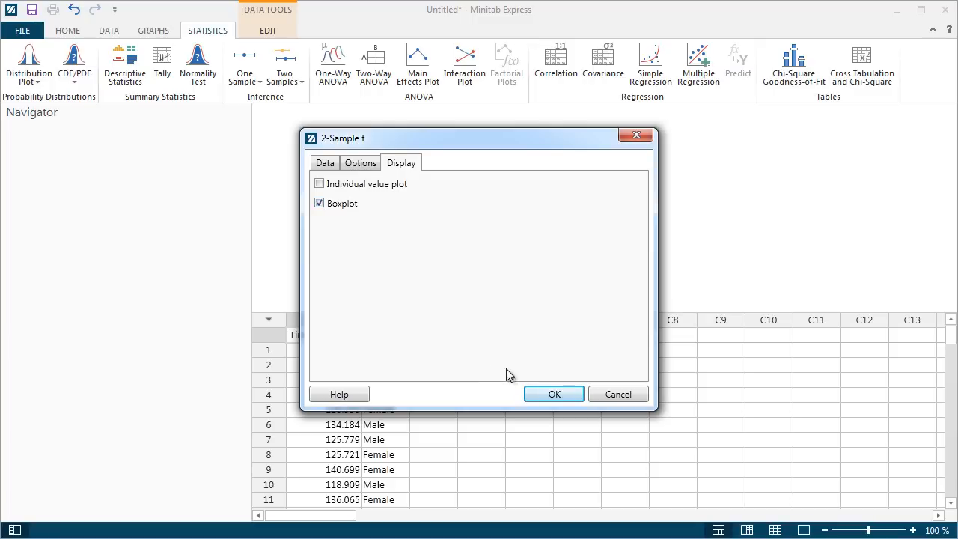
click(535, 392)
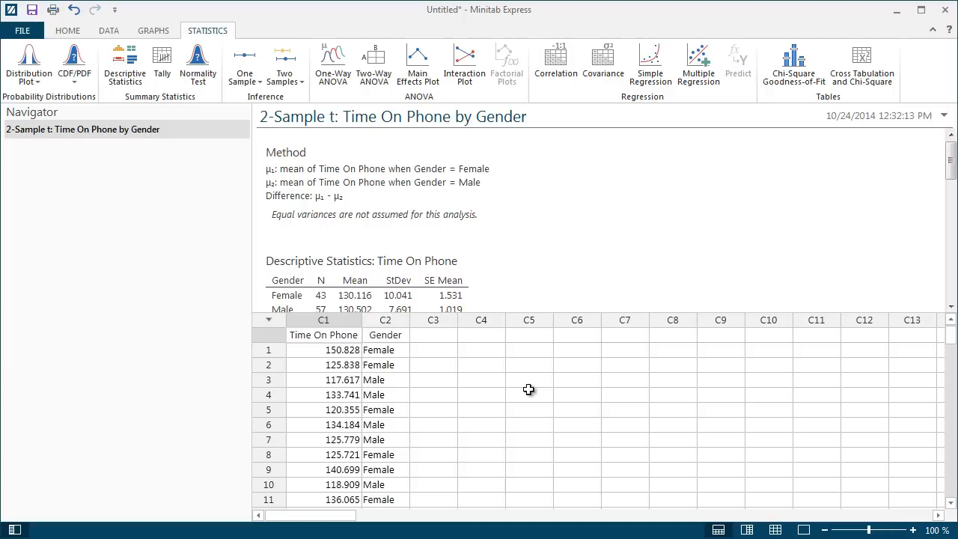
- Consult the online guidance on interpreting the 2-sample t results, down to determining statistical significance, and return to the output
right_click(427, 187)
click(469, 258)
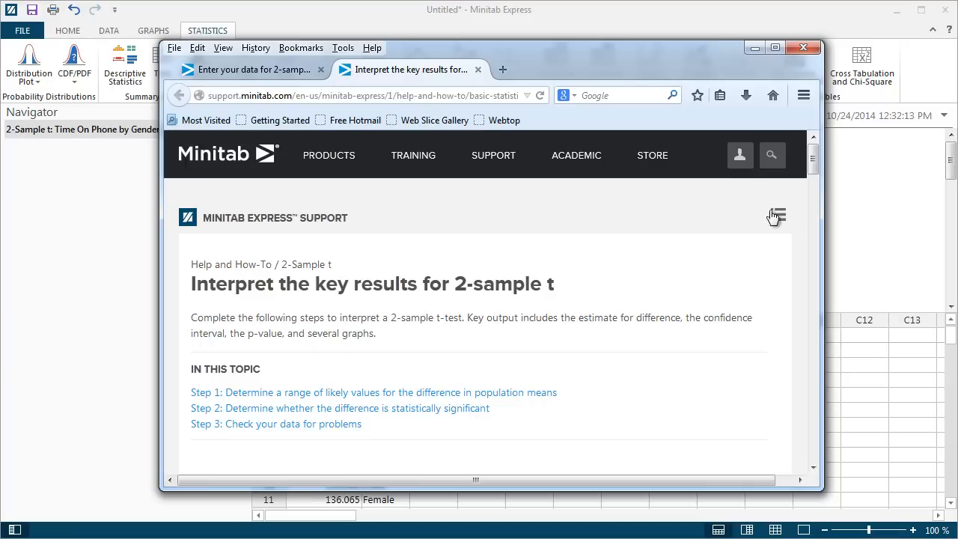
drag(814, 156, 826, 239)
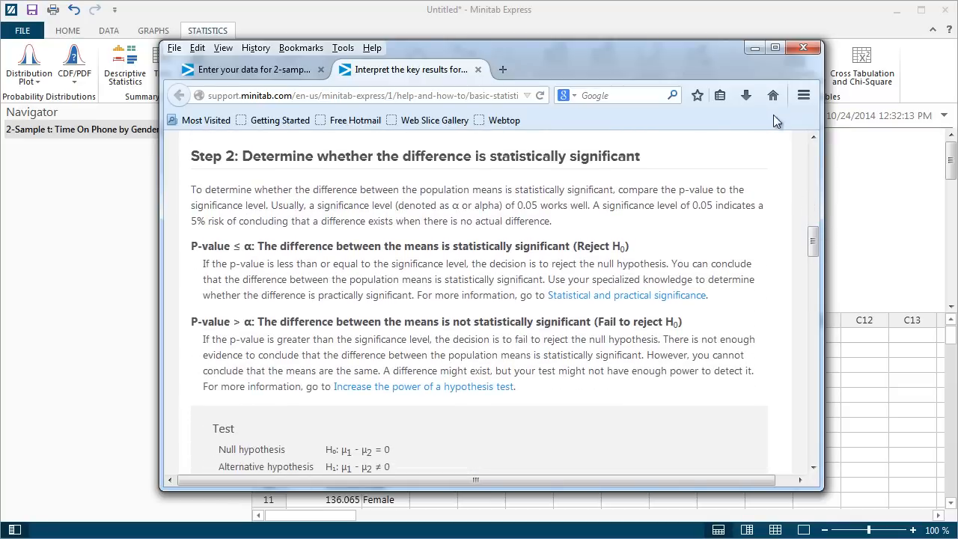
click(754, 50)
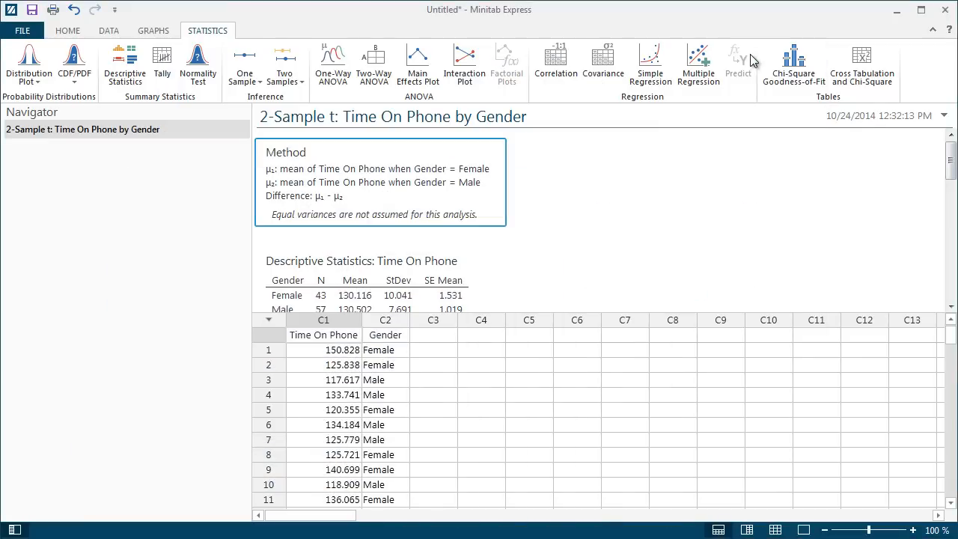
- Copy the whole 2-Sample t: Time On Phone by Gender output into the Stat 101 Homework document in Word, and return to Minitab Express
right_click(207, 134)
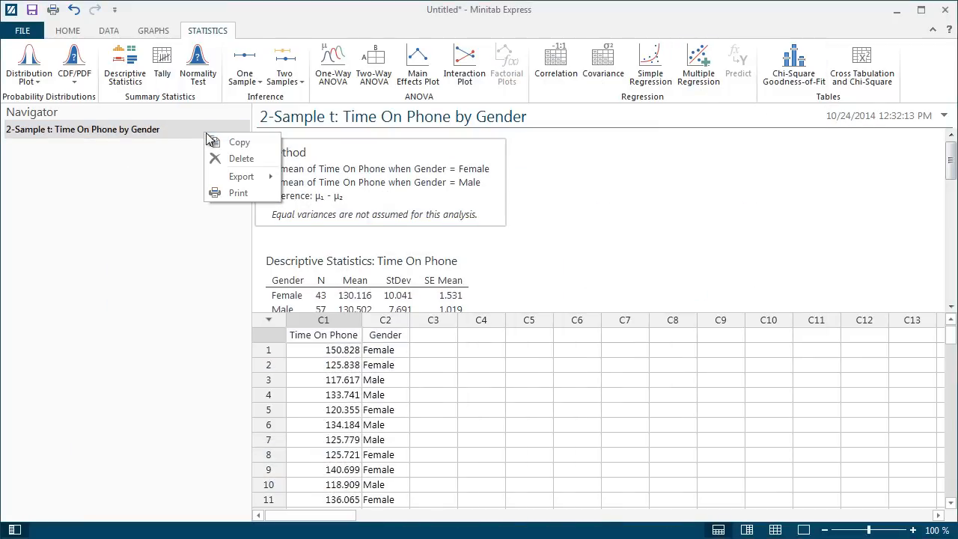
click(224, 142)
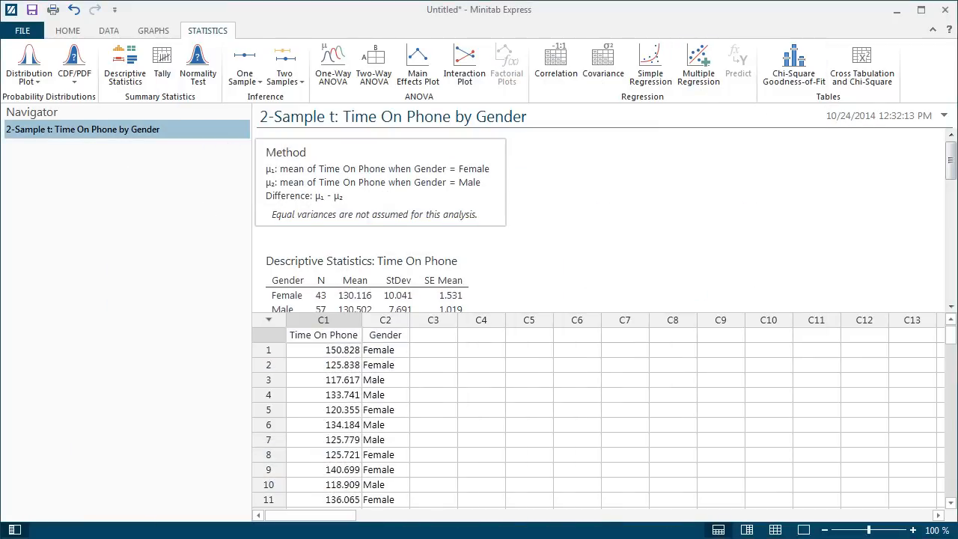
key(alt+Tab)
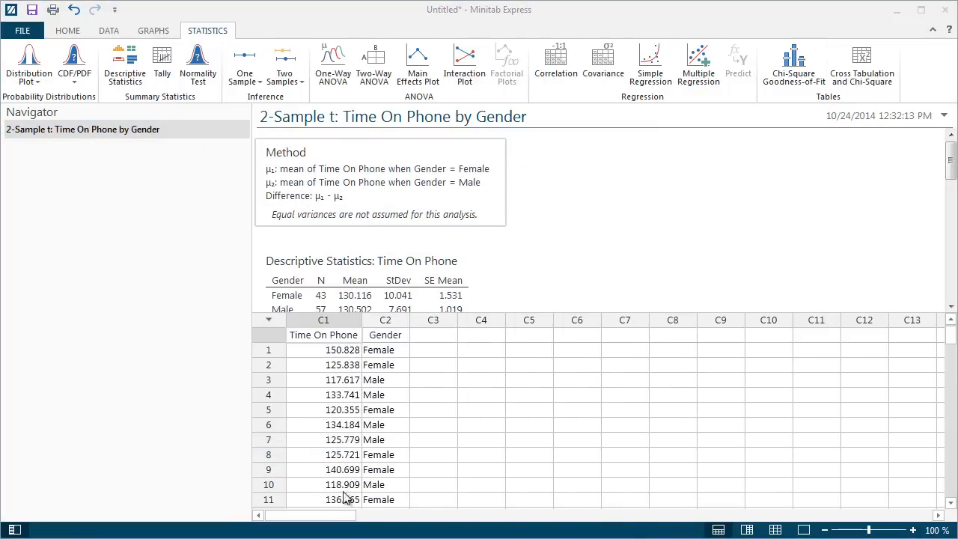
right_click(453, 297)
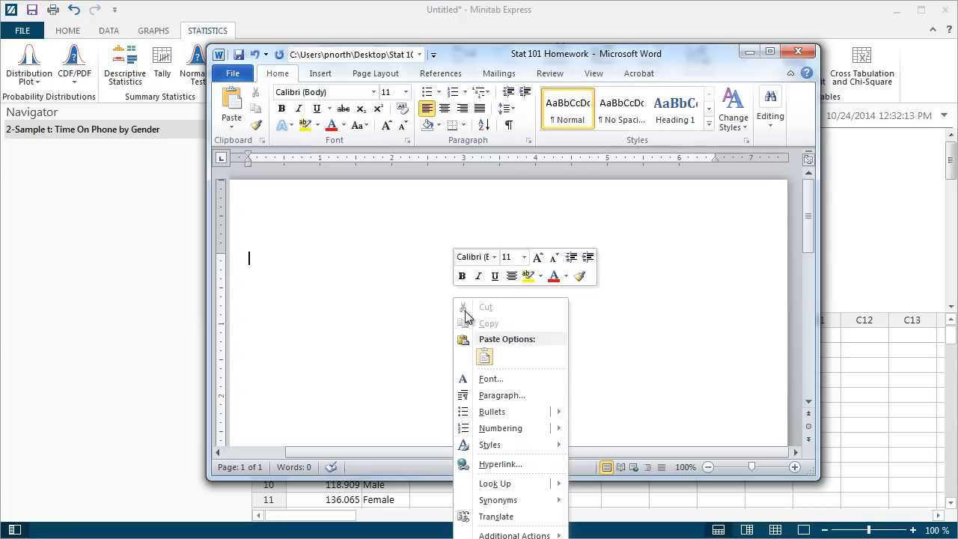
click(485, 357)
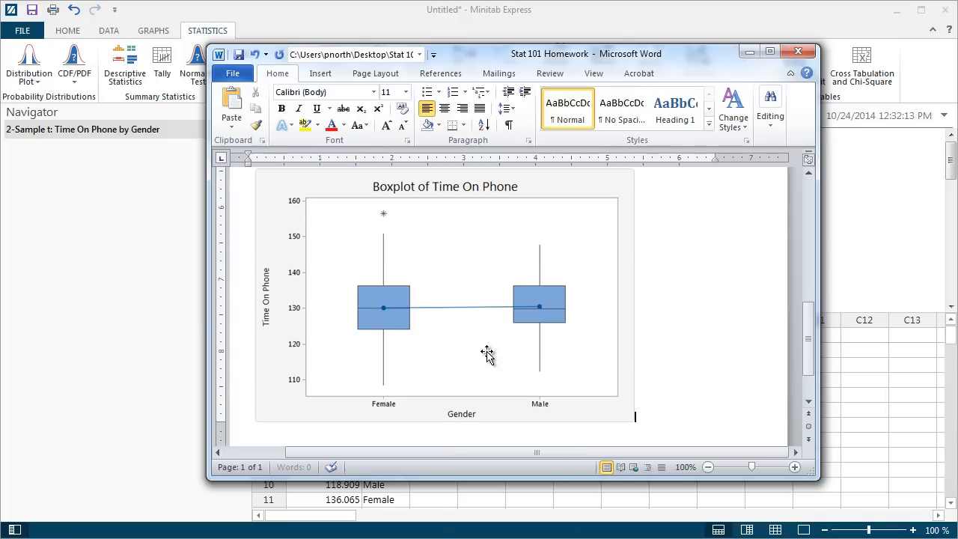
click(749, 53)
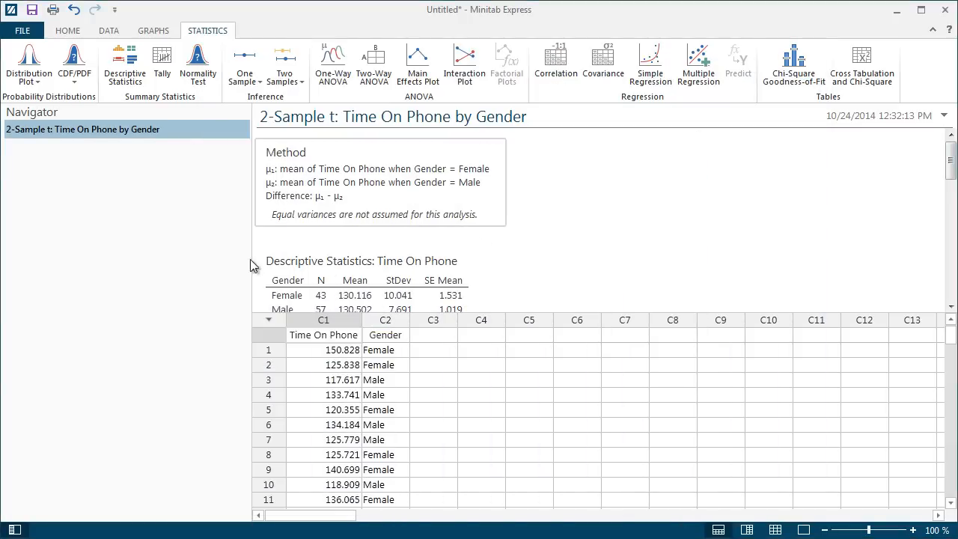
click(33, 30)
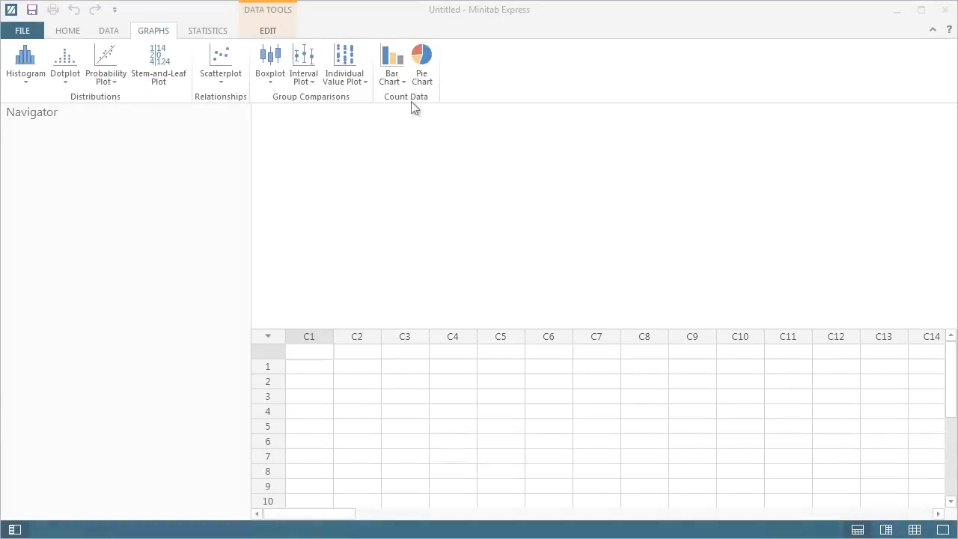
- Open the help for the Pie Chart graph and read through its worked example
click(422, 60)
click(341, 402)
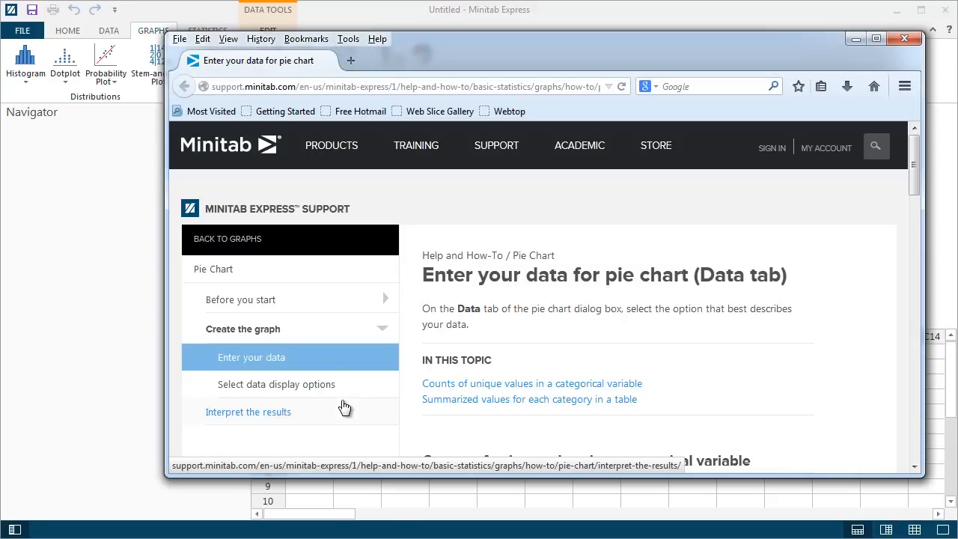
click(262, 301)
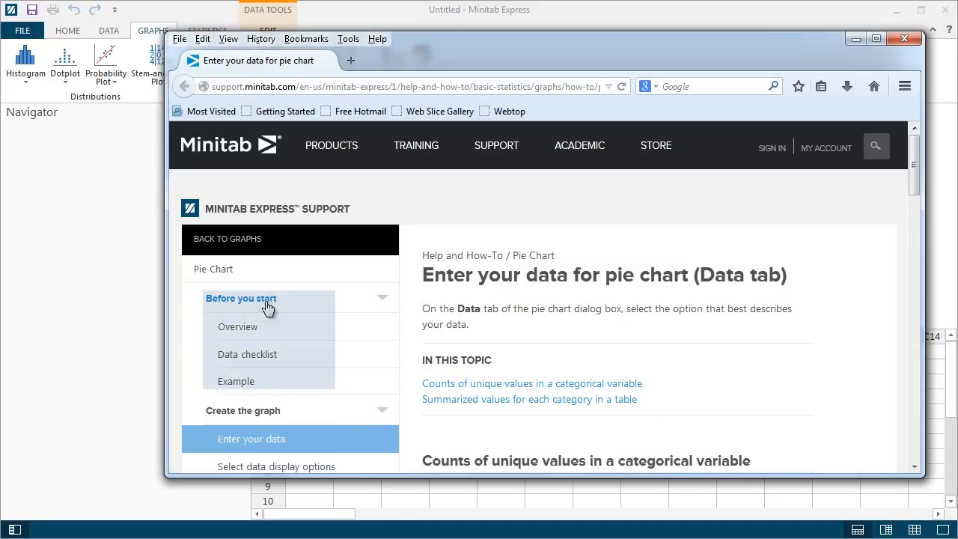
click(277, 384)
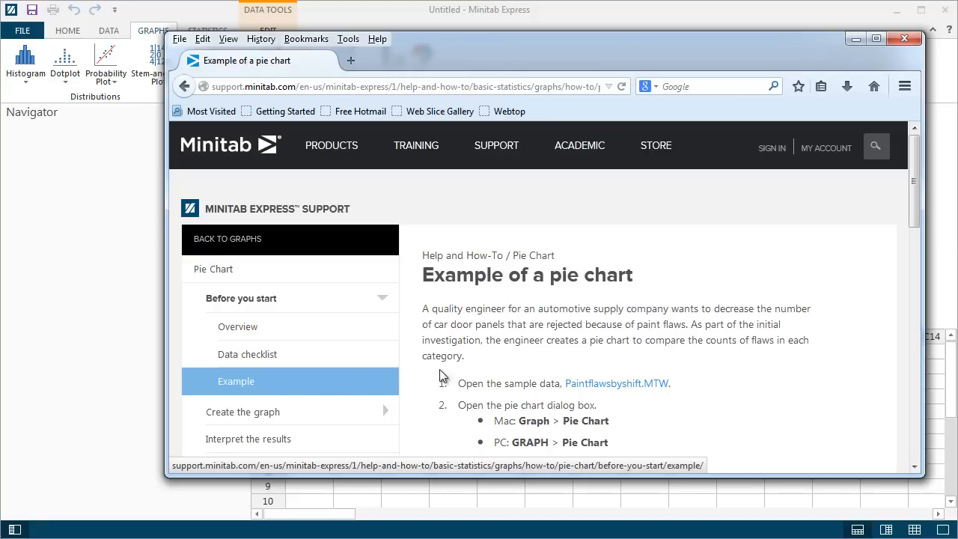
drag(914, 206, 914, 316)
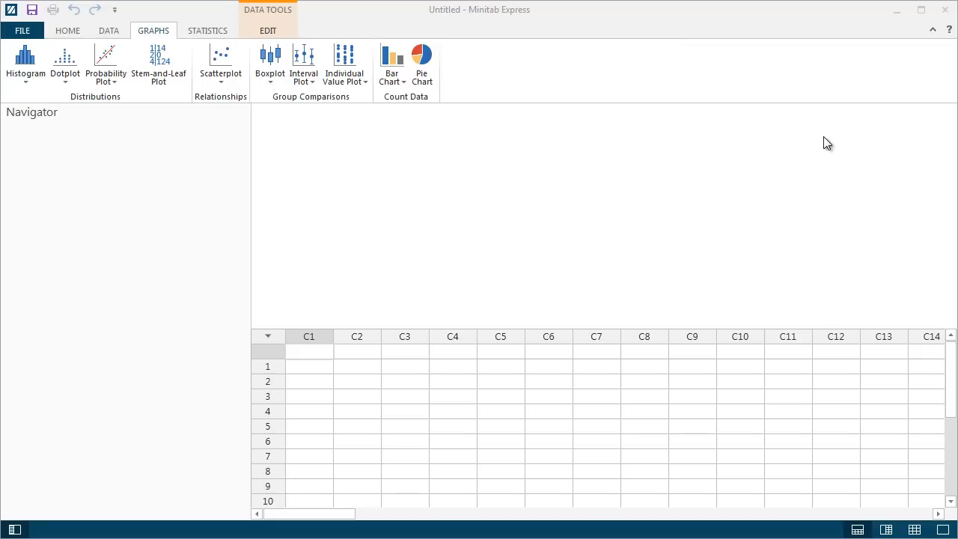
- Open the Data Set Library from the Minitab Express support site and browse its sample data sets
click(949, 32)
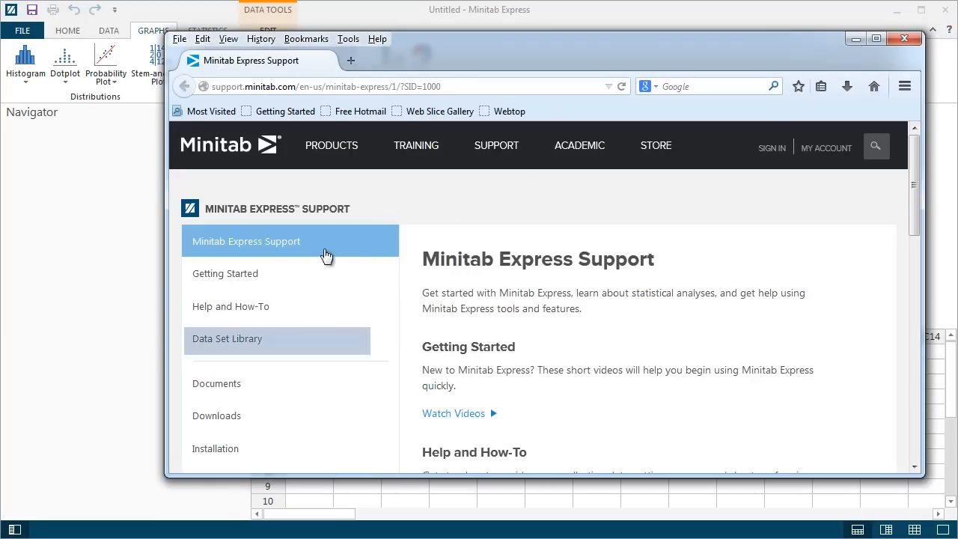
click(220, 339)
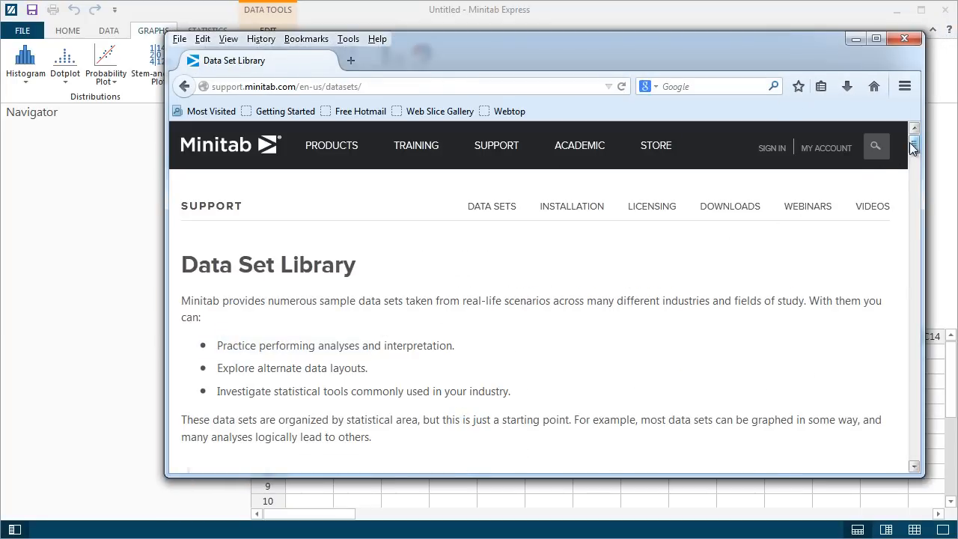
drag(913, 147, 913, 217)
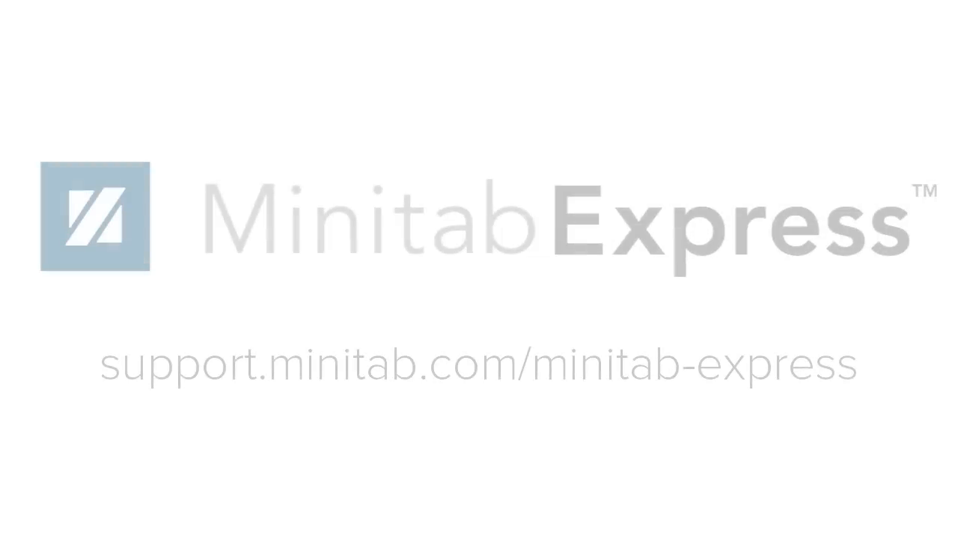